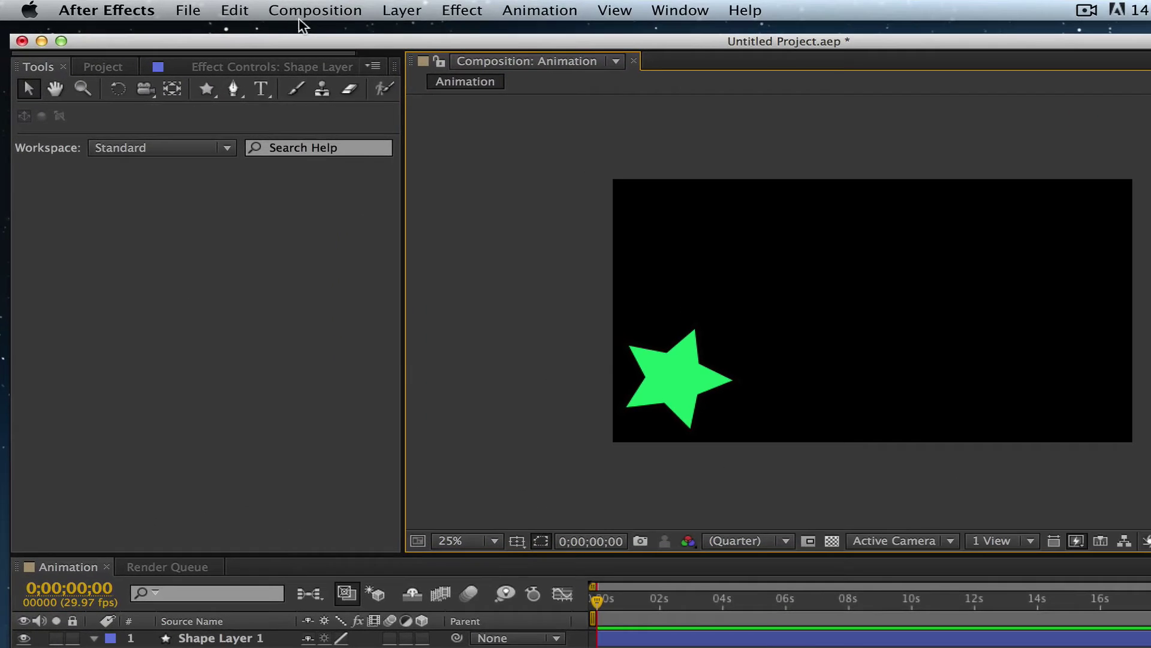
Step: Open the New Composition settings, then select the green star's shape layer and nudge it slightly right
{"action": "left_click", "coordinate": [222, 8]}
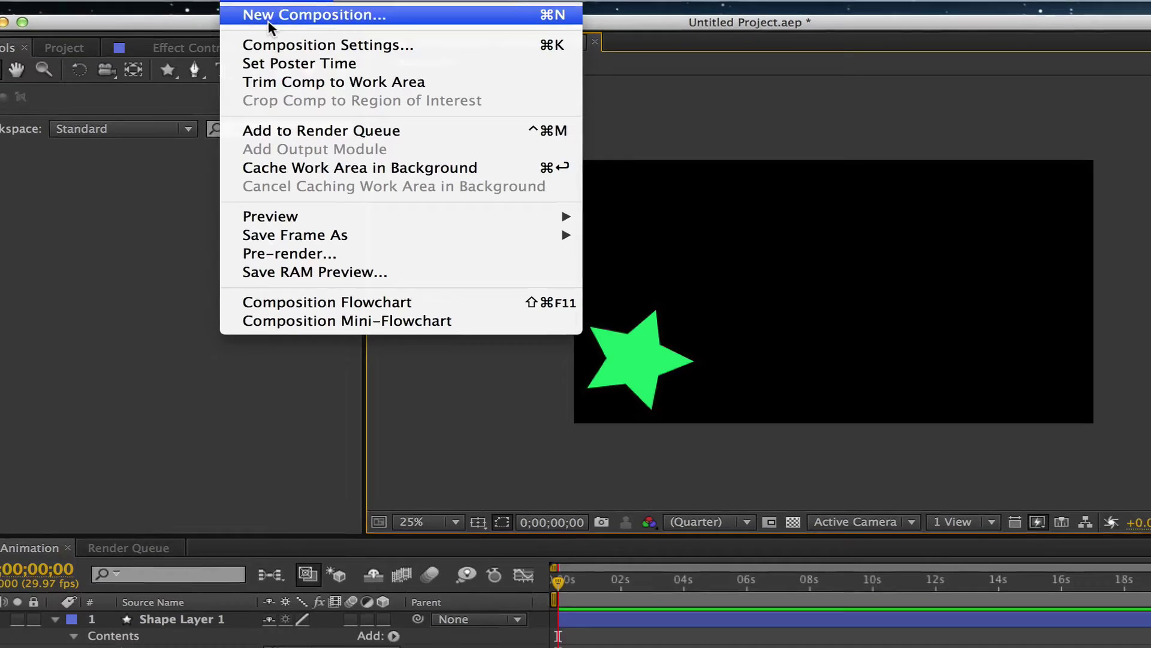
{"action": "left_click", "coordinate": [307, 34]}
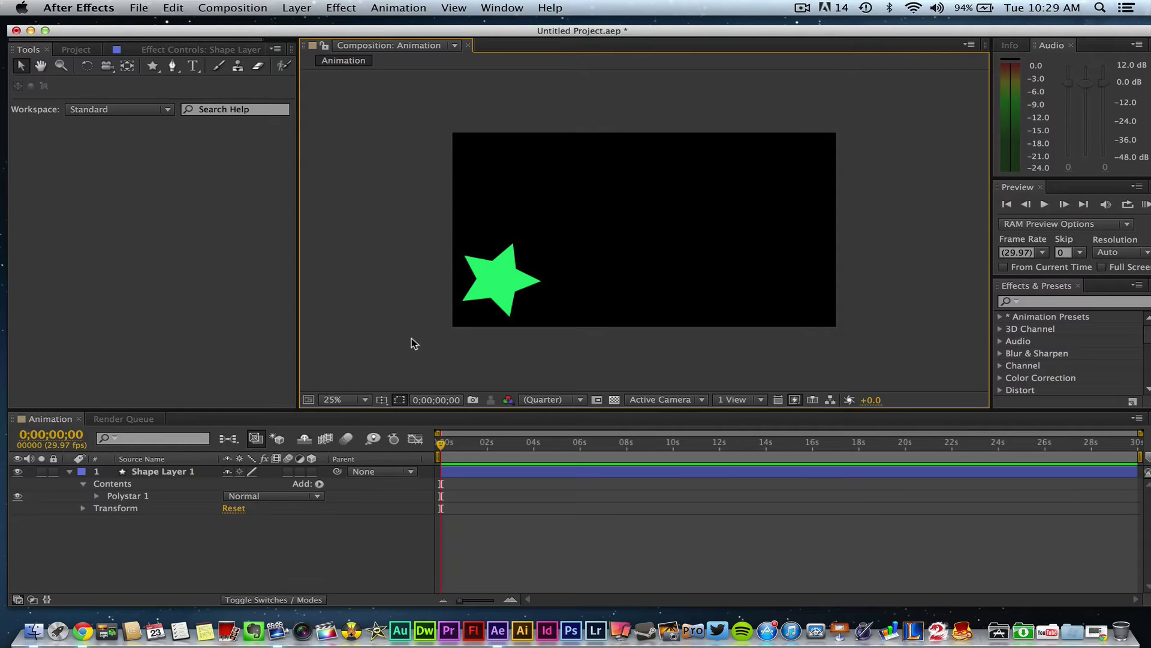
{"action": "left_click", "coordinate": [472, 299]}
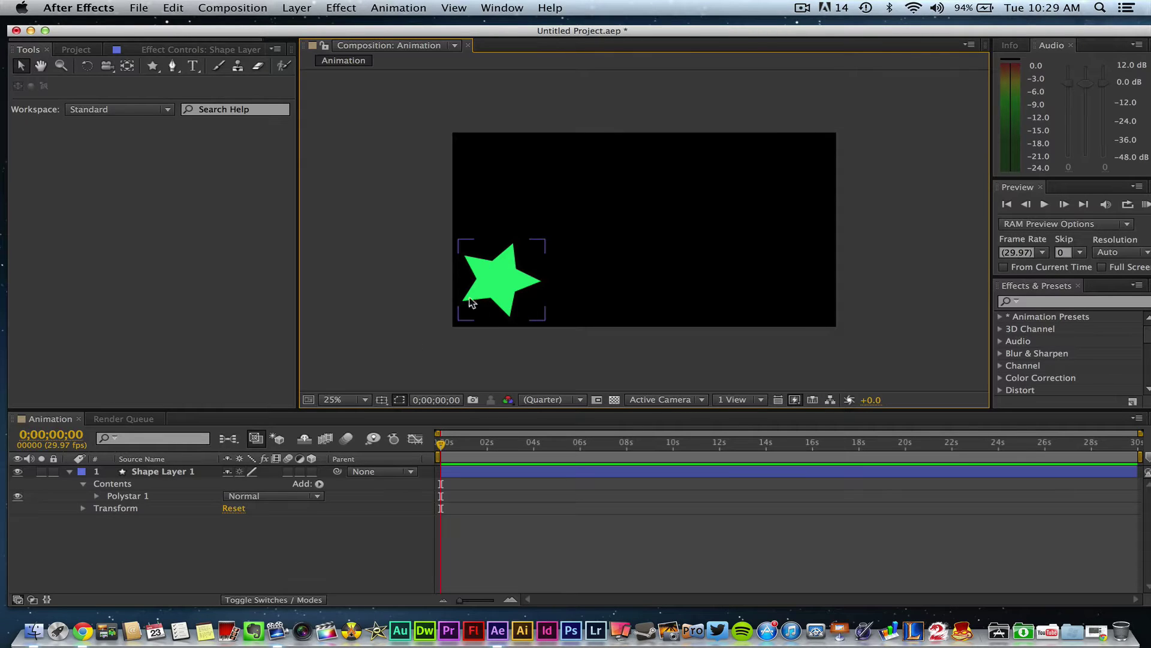
{"action": "left_click", "coordinate": [505, 275]}
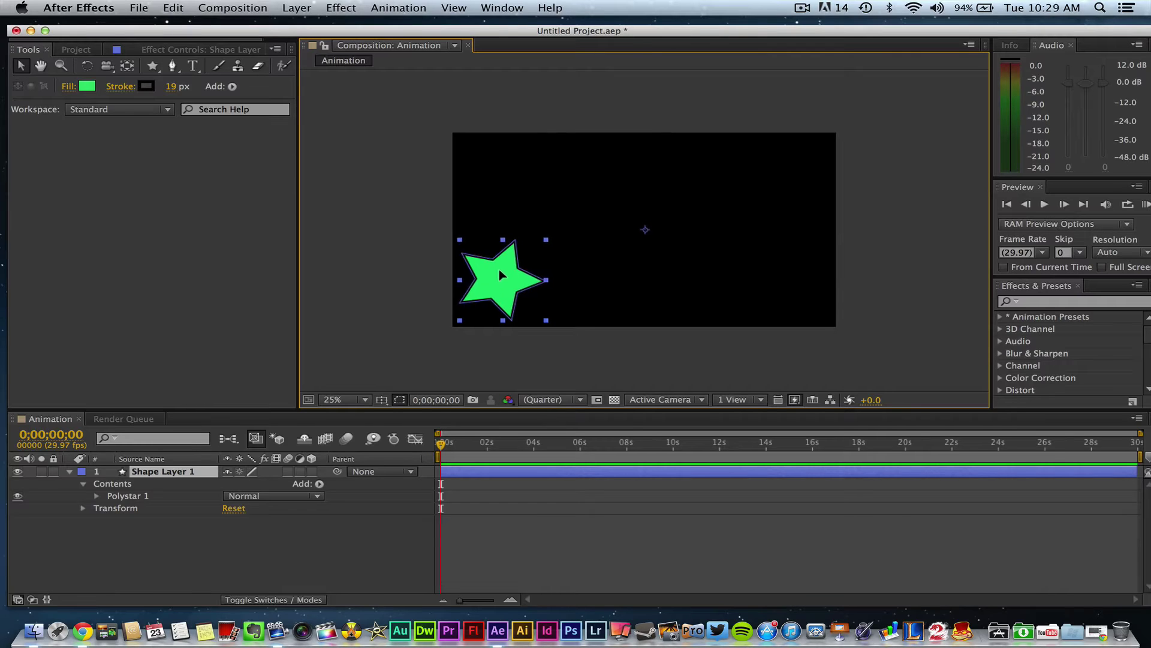
{"action": "left_click_drag", "start_coordinate": [503, 275], "coordinate": [504, 275]}
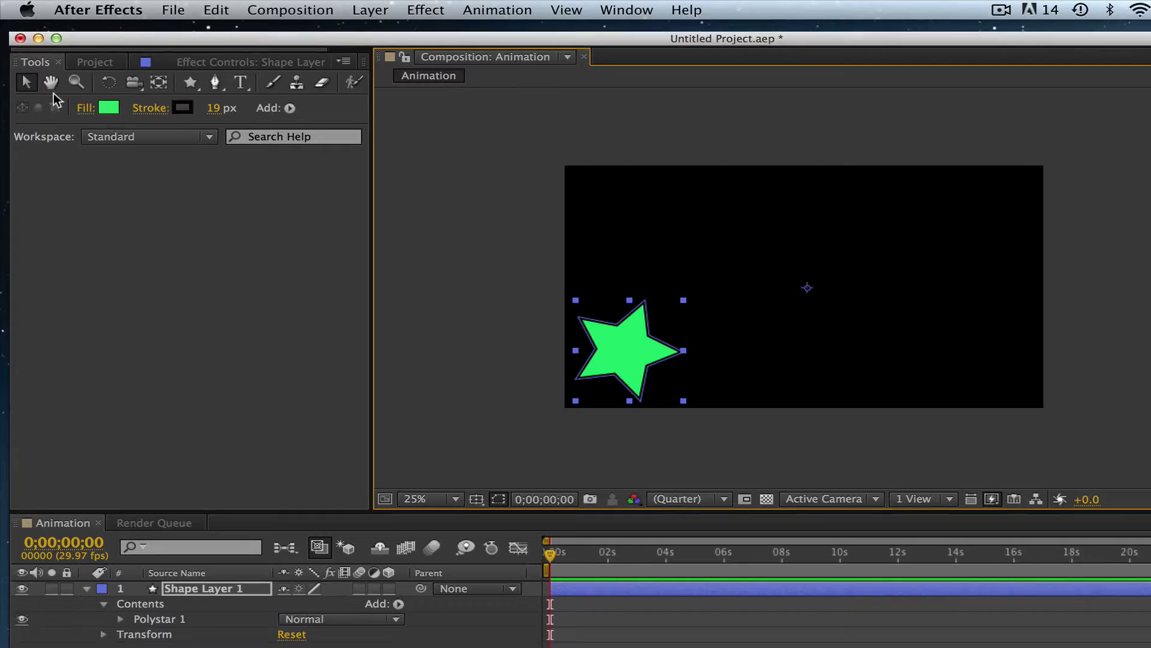
Step: Choose the Star Tool from the shape tool flyout
{"action": "left_click", "coordinate": [64, 68]}
{"action": "left_click", "coordinate": [192, 85]}
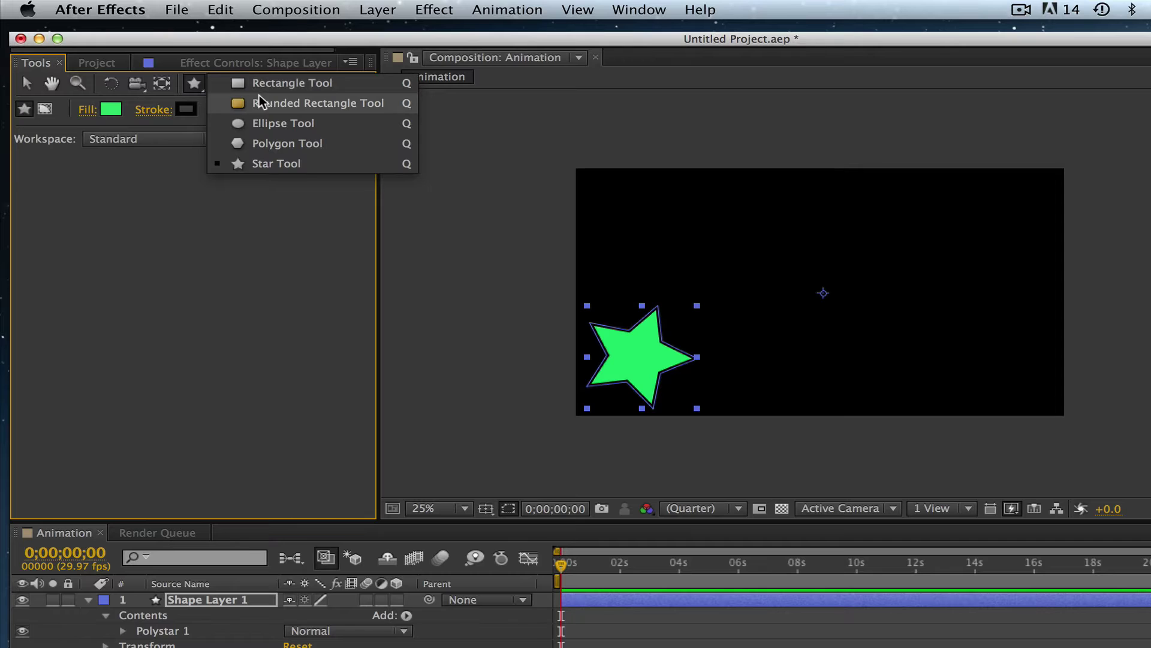
{"action": "left_click", "coordinate": [186, 209]}
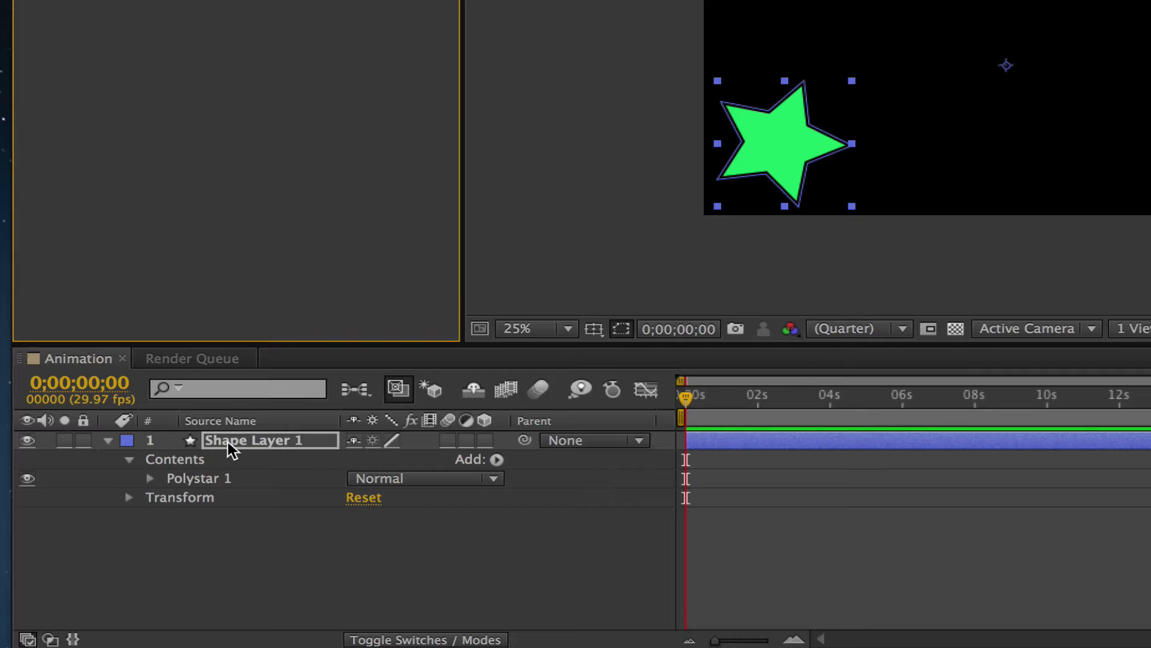
Step: Expand Shape Layer 1's Transform properties to show Position 972.0,544.0
{"action": "left_click", "coordinate": [129, 498]}
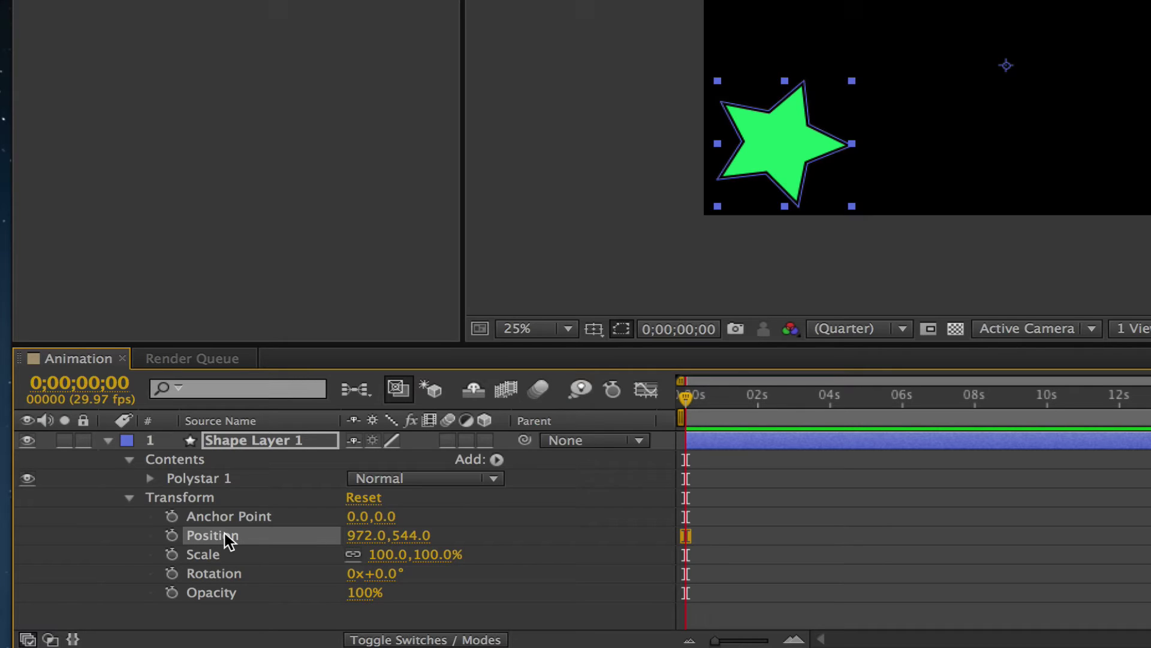
Step: Add a Position keyframe of 972.0,544.0 at 0;00;00;00 for Shape Layer 1
{"action": "left_click", "coordinate": [171, 534]}
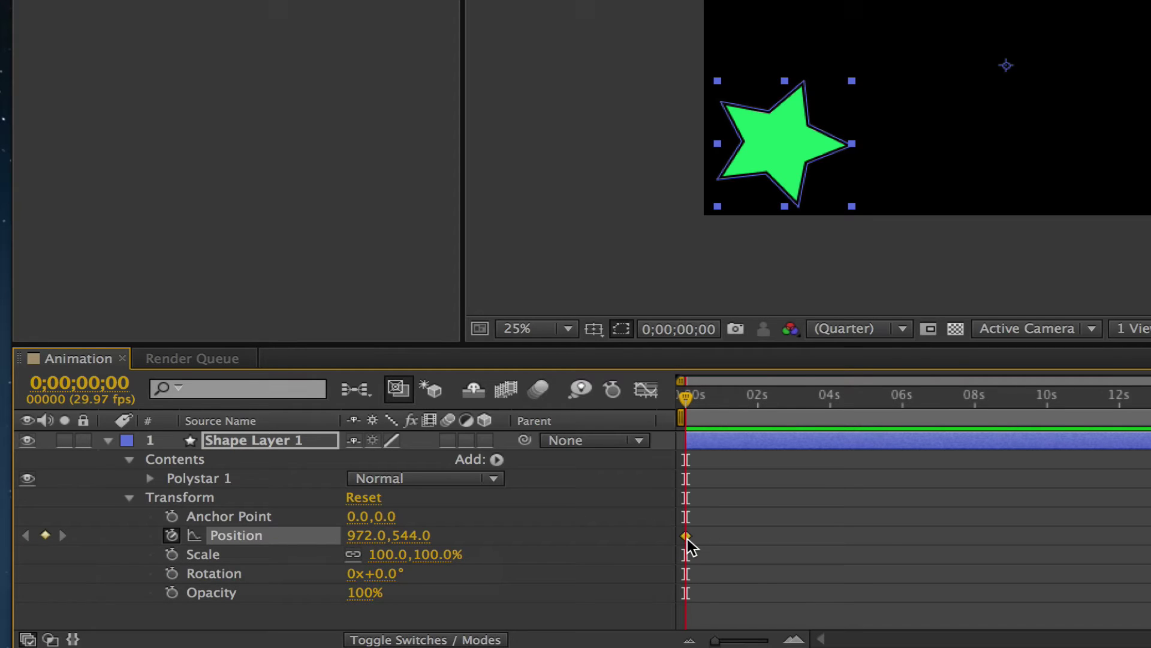
{"action": "mouse_move", "coordinate": [688, 538]}
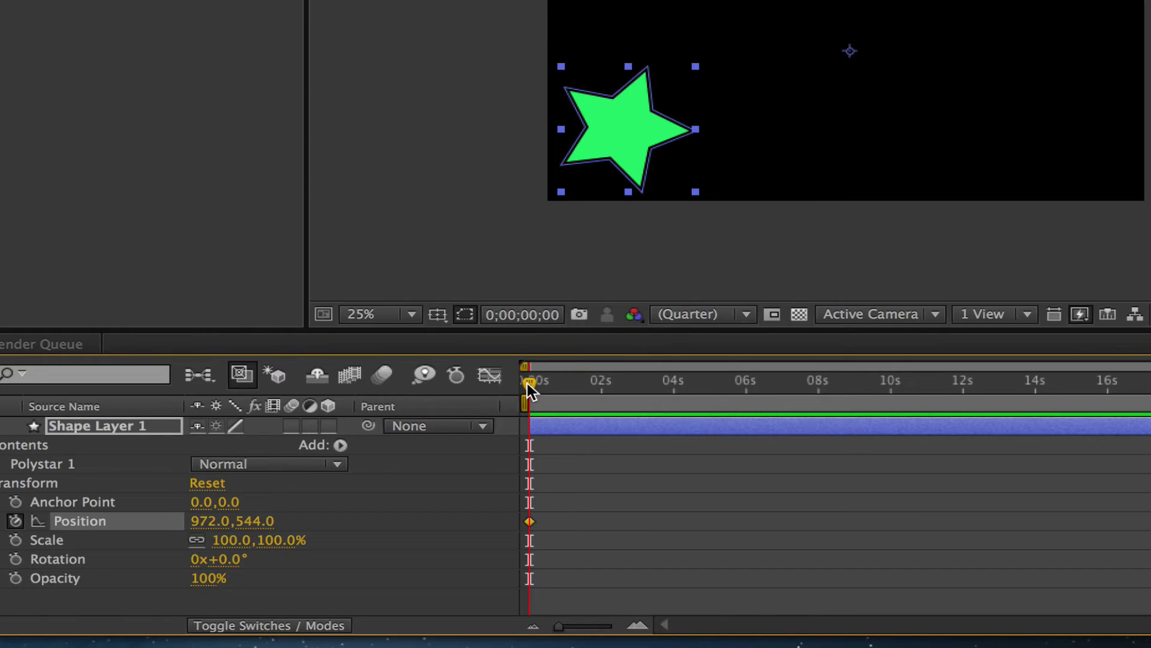
Step: At 0;00;04;29, move the star up-right to Position 2380.0,-16.0, then return the time indicator to 0s
{"action": "left_click_drag", "start_coordinate": [528, 383], "coordinate": [710, 402]}
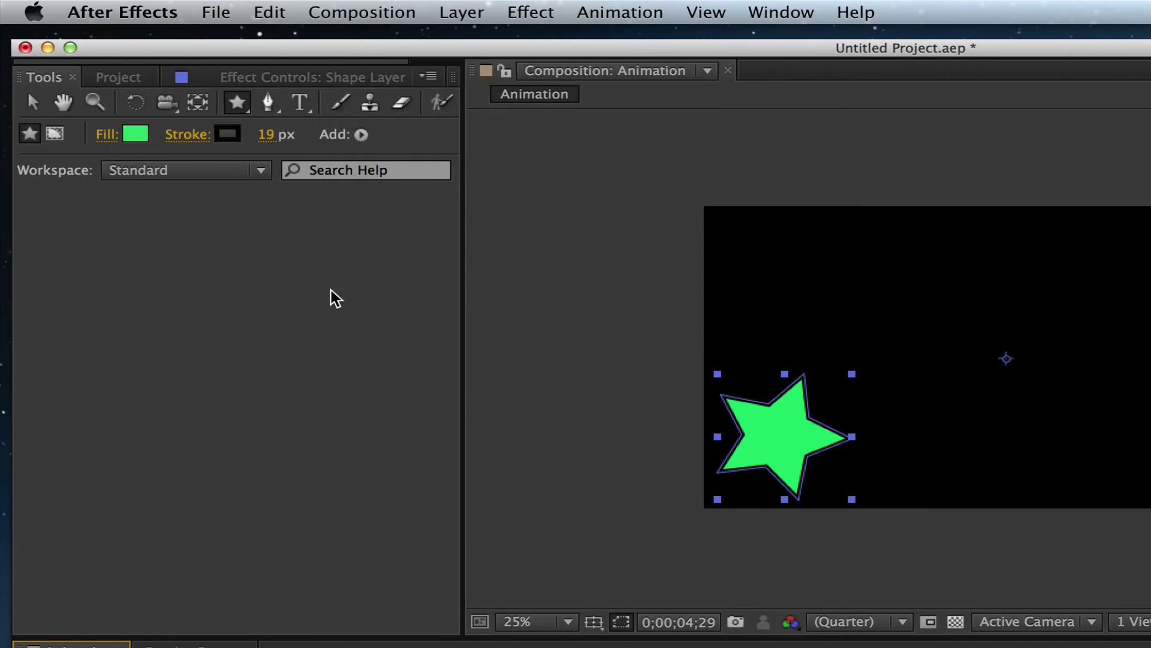
{"action": "left_click", "coordinate": [33, 102]}
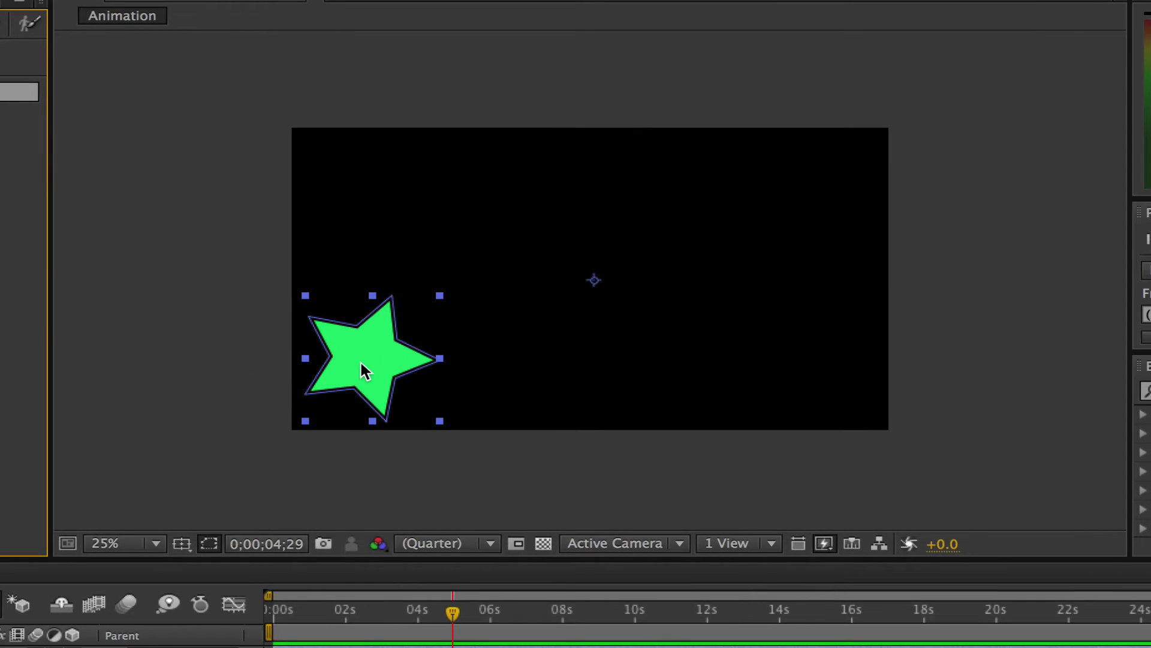
{"action": "left_click_drag", "start_coordinate": [364, 370], "coordinate": [790, 200]}
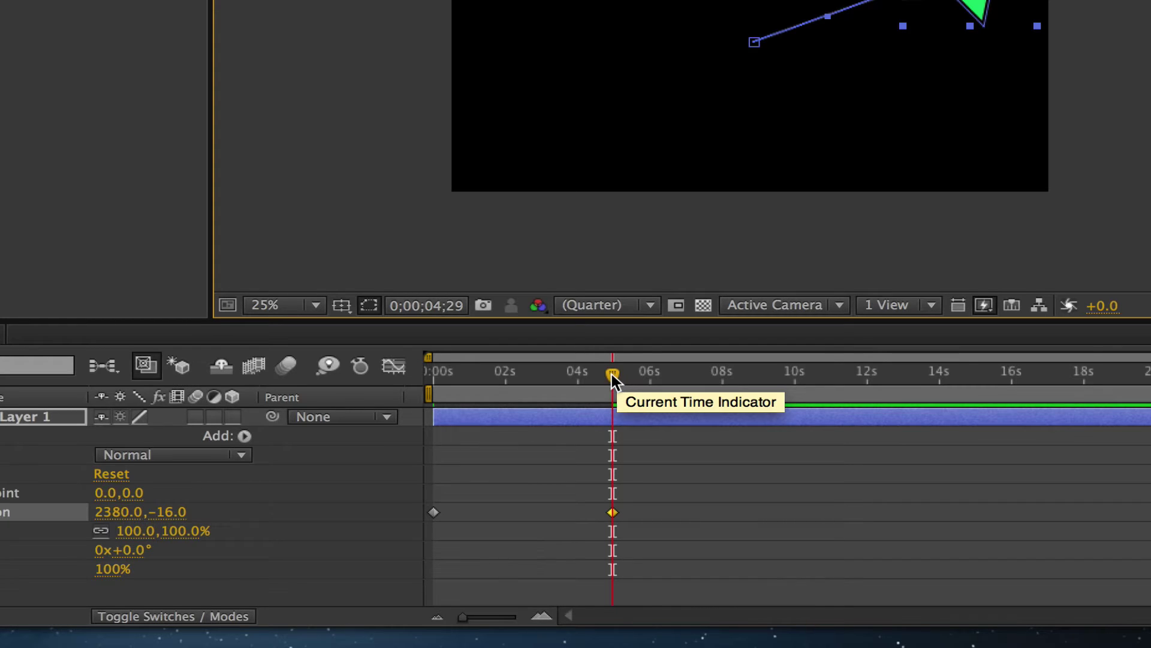
{"action": "left_click_drag", "start_coordinate": [612, 373], "coordinate": [393, 388]}
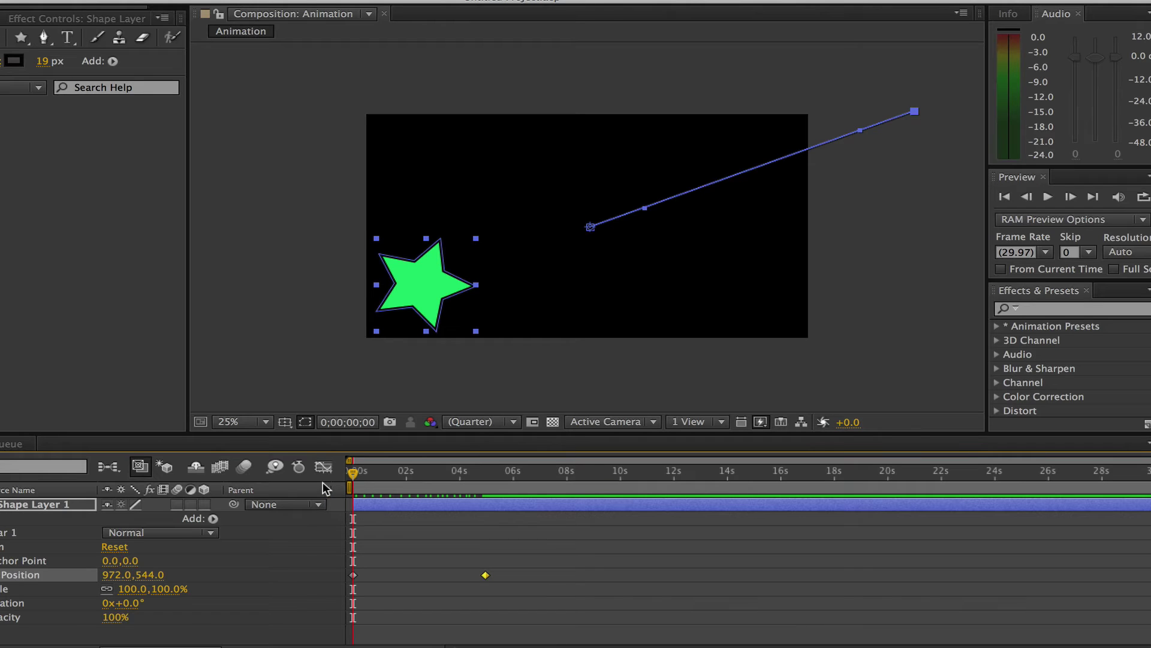
{"action": "left_click", "coordinate": [276, 344]}
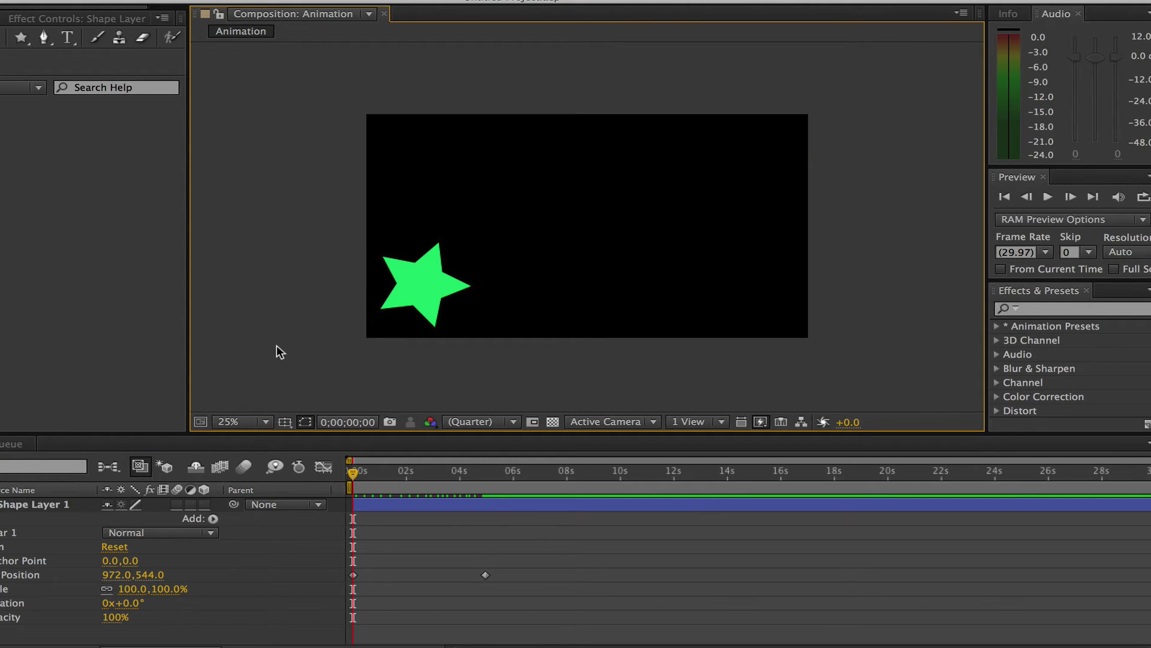
{"action": "key", "text": "space"}
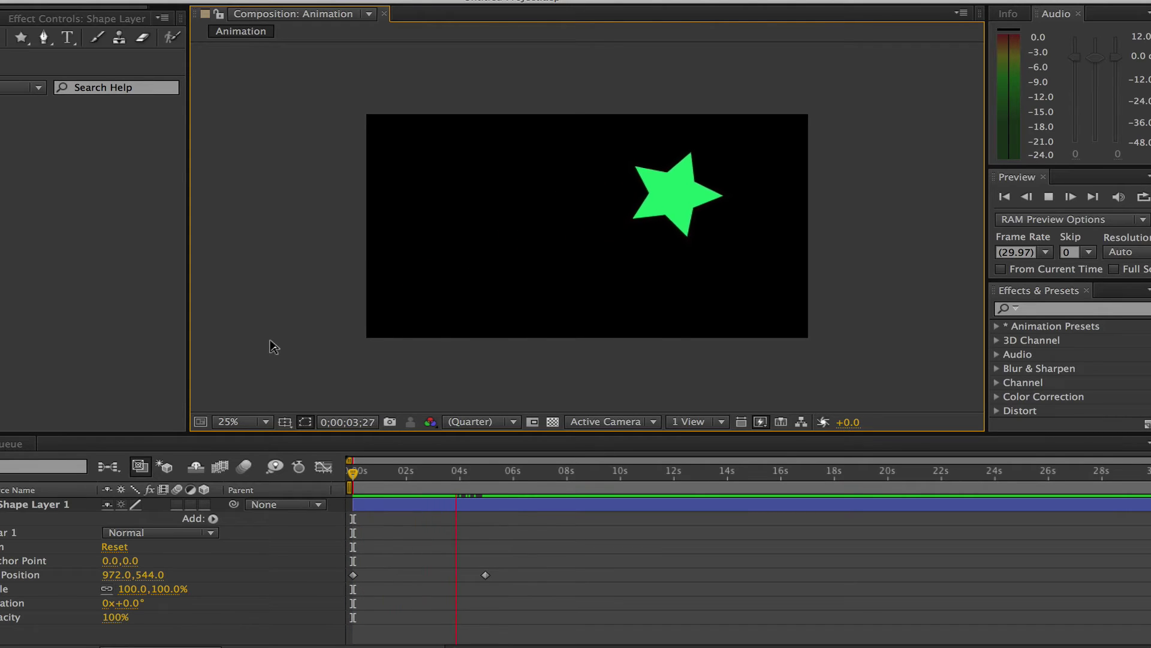
{"action": "key", "text": "space"}
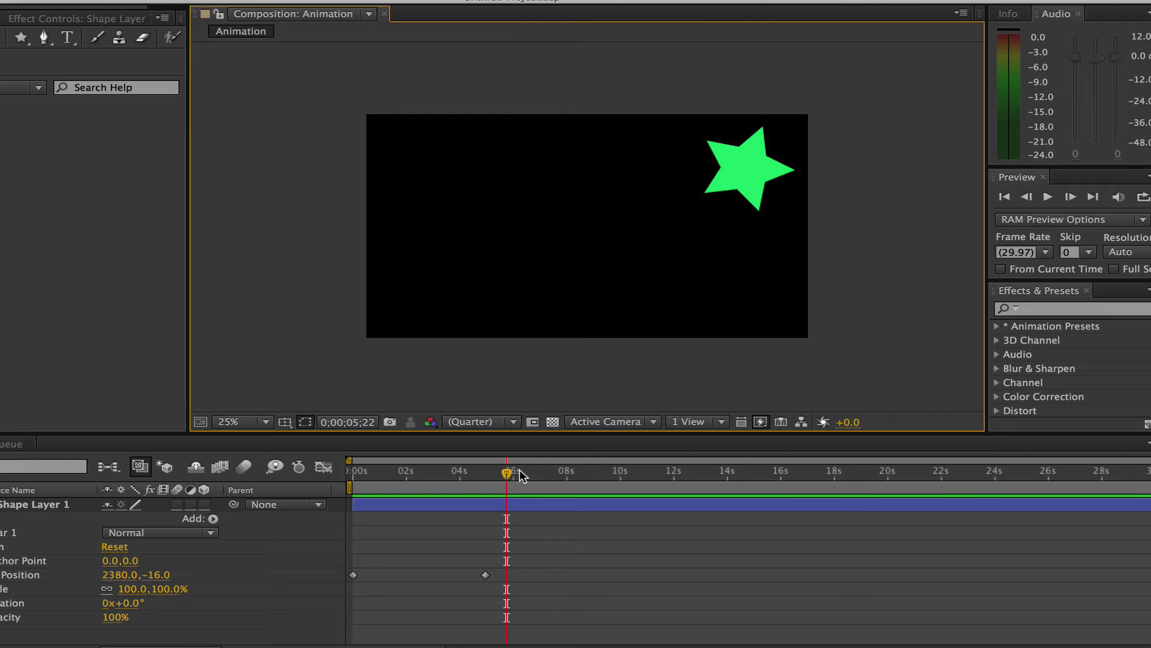
{"action": "left_click_drag", "start_coordinate": [507, 473], "coordinate": [337, 491]}
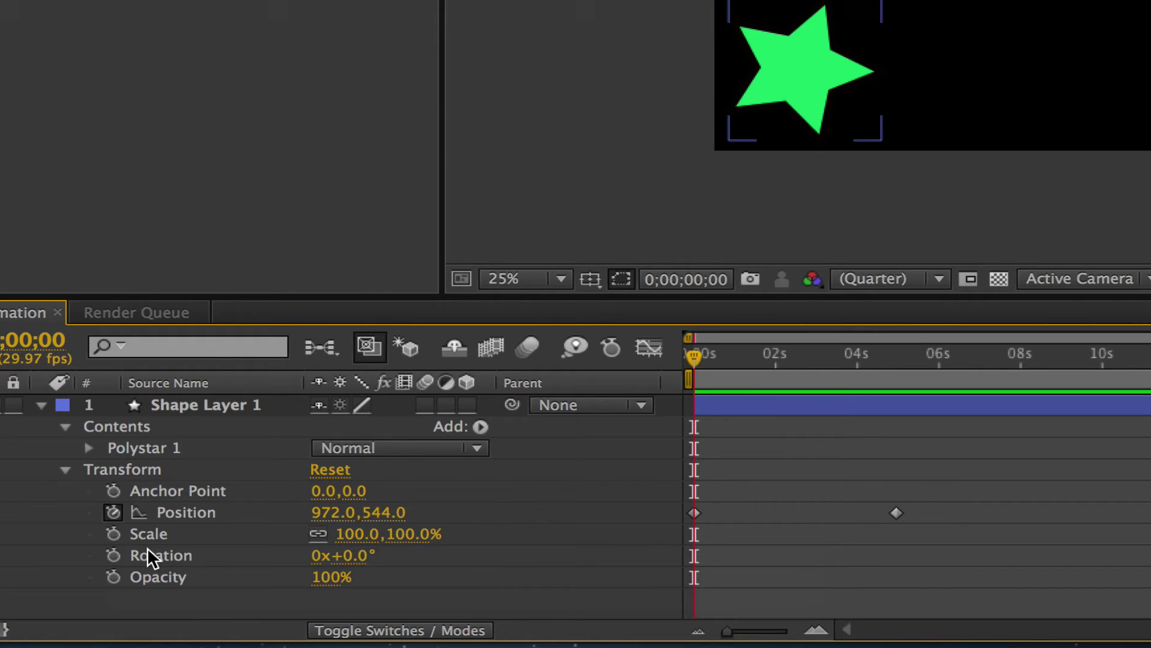
Step: Reselect the star layer and add a Scale keyframe of 100% at 0s
{"action": "left_click", "coordinate": [663, 402]}
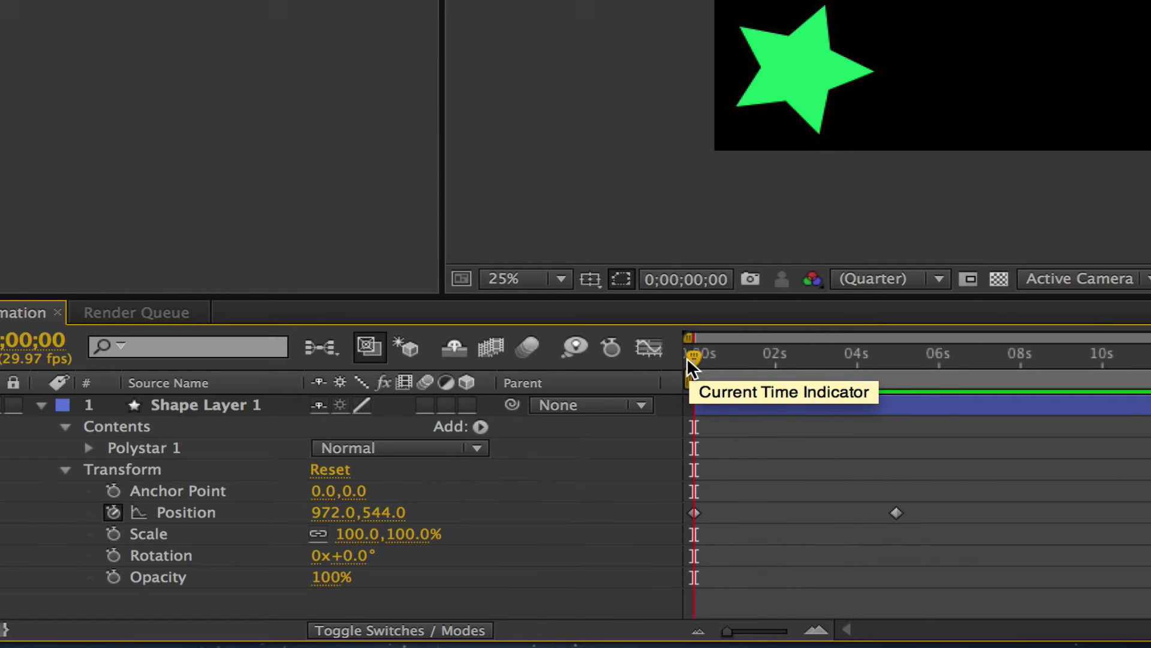
{"action": "left_click", "coordinate": [322, 497]}
{"action": "left_click", "coordinate": [114, 535]}
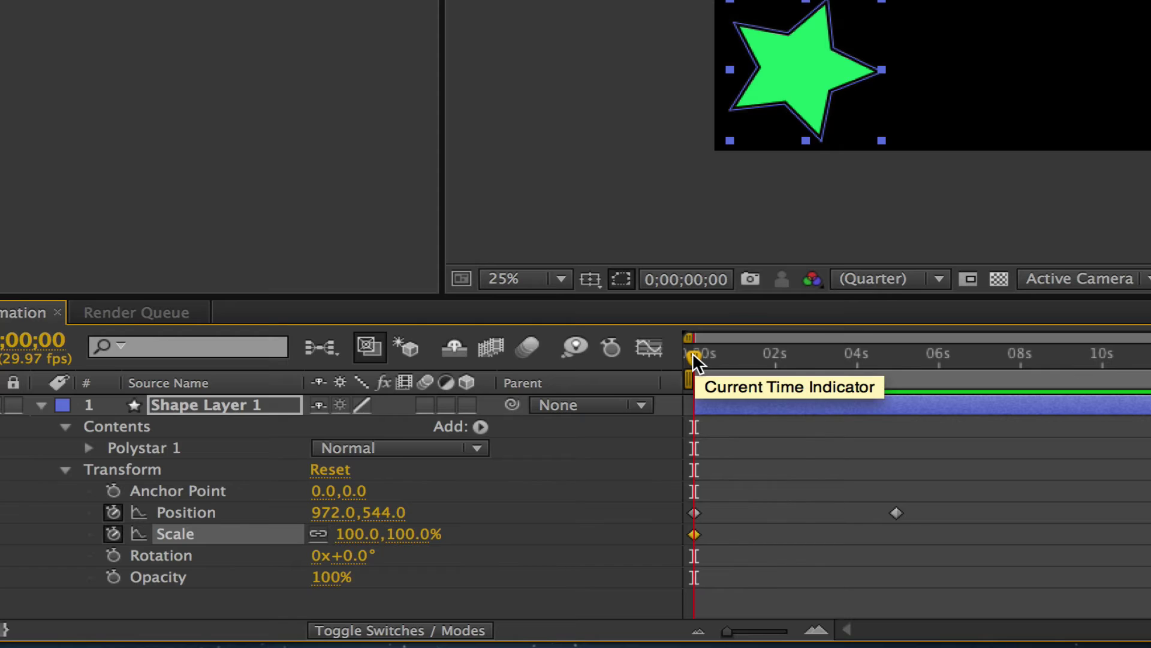
Step: At 0;00;04;29, scale the star to 60% and pull its end Position to 2136.0,12.0
{"action": "left_click_drag", "start_coordinate": [693, 353], "coordinate": [896, 376]}
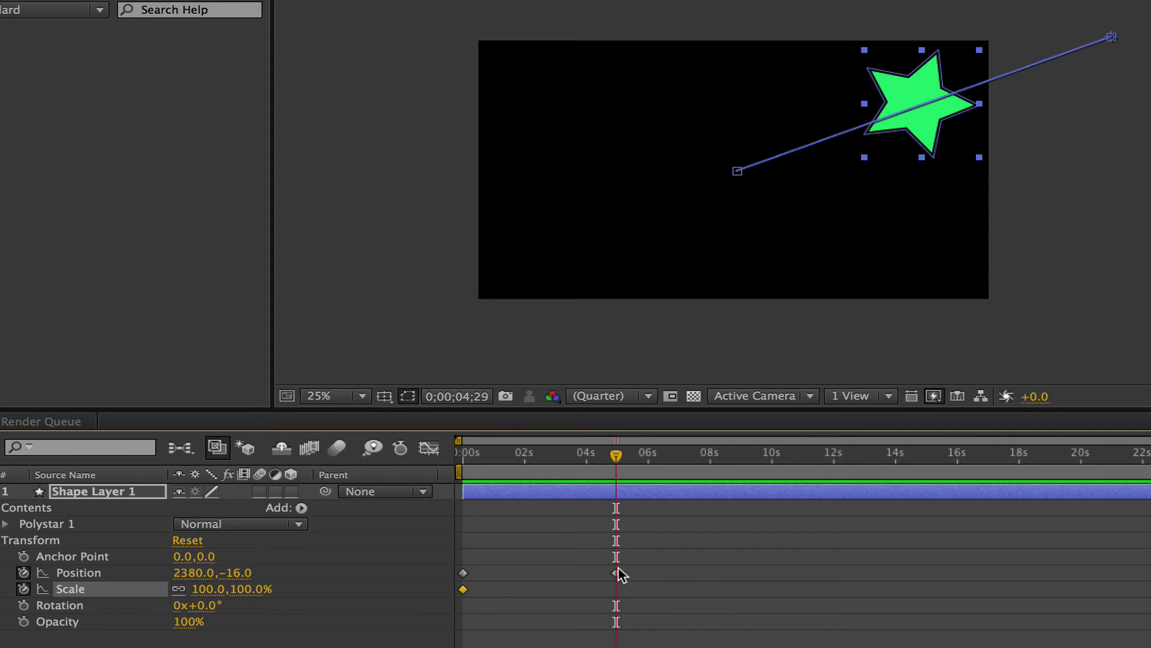
{"action": "mouse_move", "coordinate": [616, 574]}
{"action": "left_click_drag", "start_coordinate": [246, 591], "coordinate": [207, 590]}
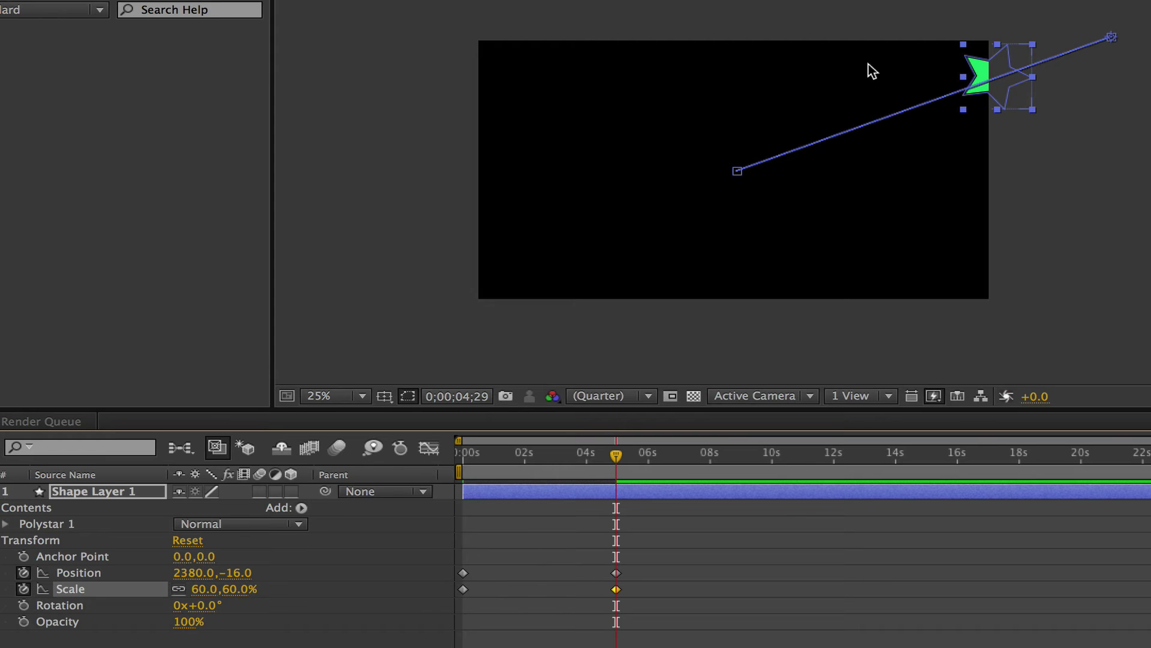
{"action": "left_click_drag", "start_coordinate": [974, 70], "coordinate": [913, 73]}
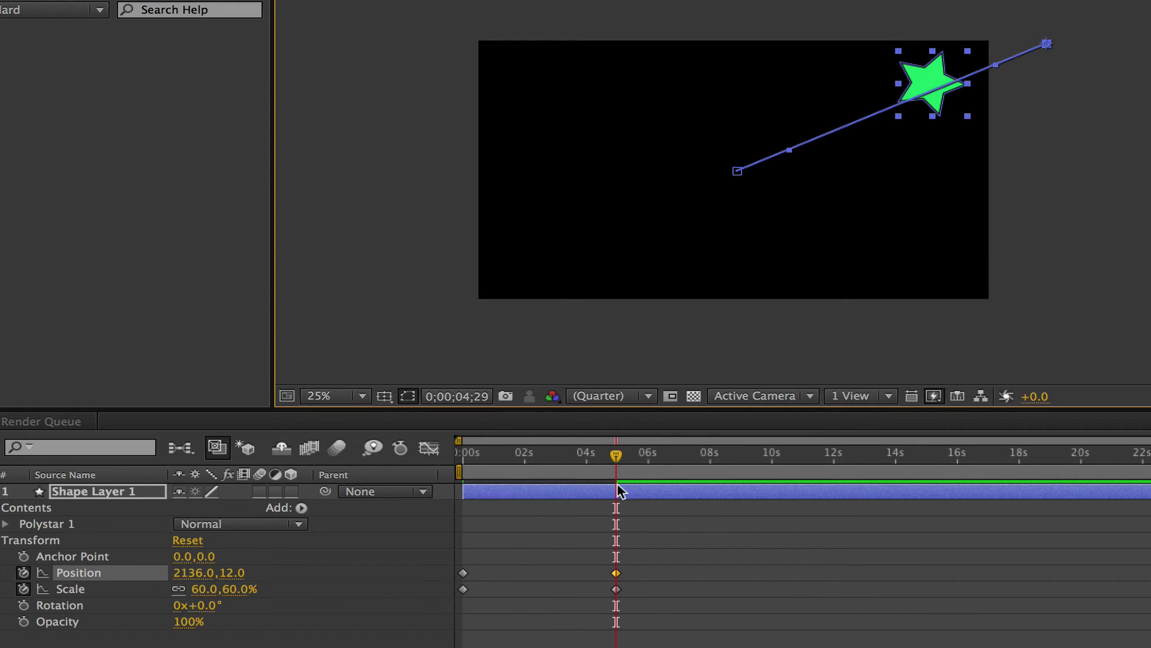
{"action": "left_click_drag", "start_coordinate": [618, 456], "coordinate": [451, 460]}
{"action": "left_click", "coordinate": [384, 318]}
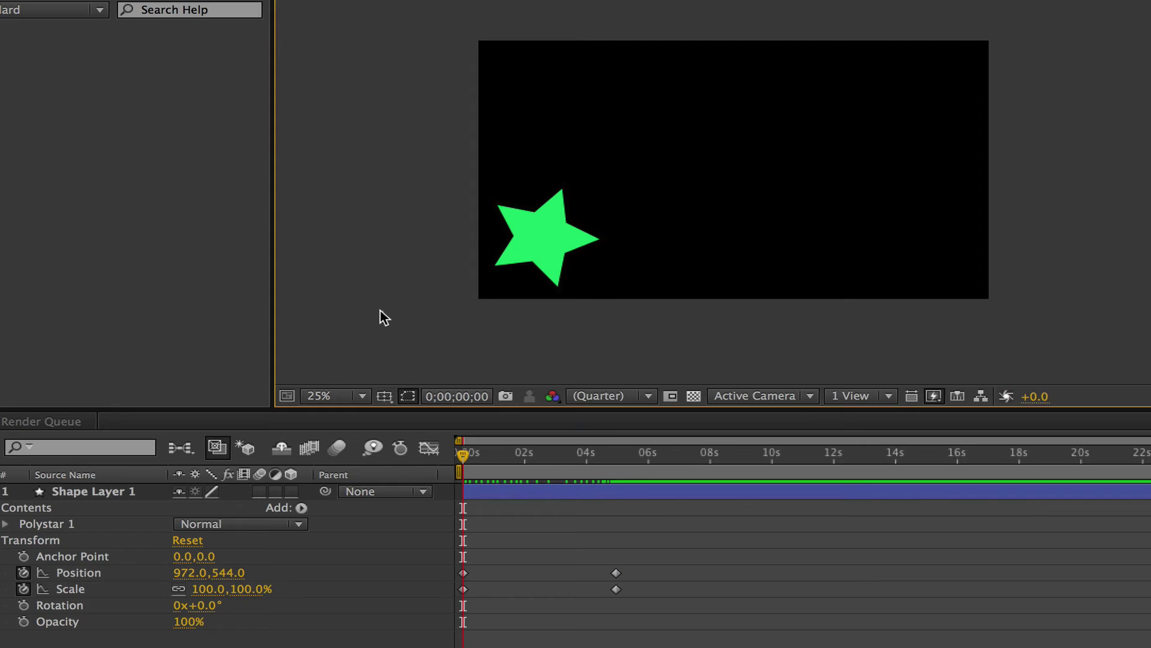
{"action": "key", "text": "space"}
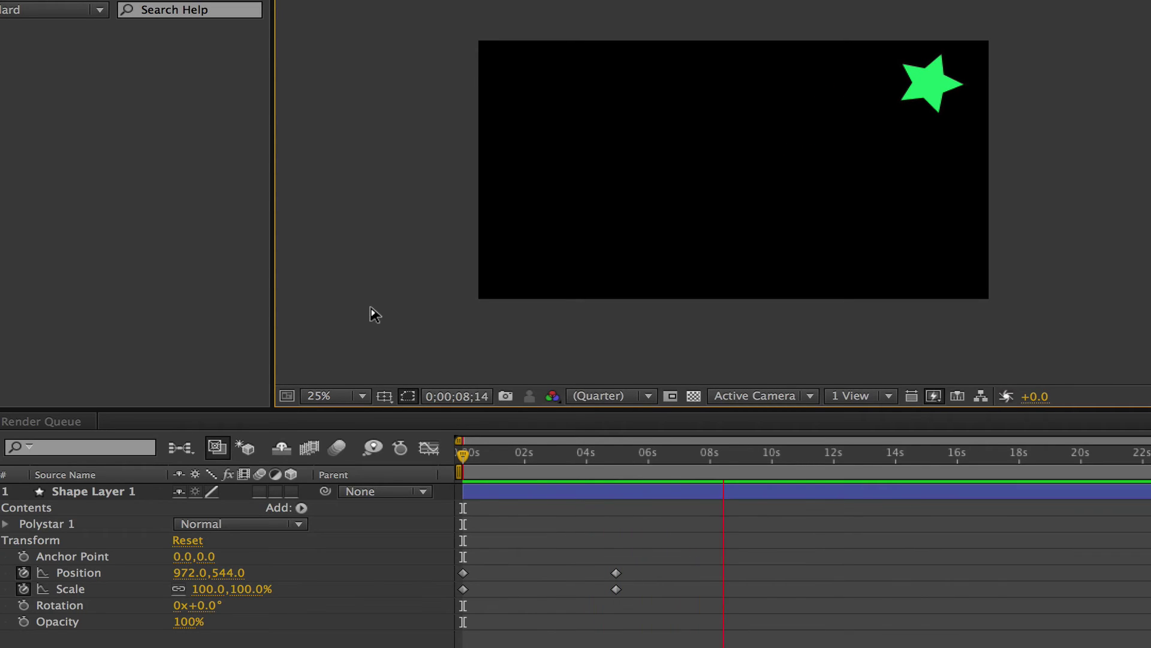
{"action": "key", "text": "space"}
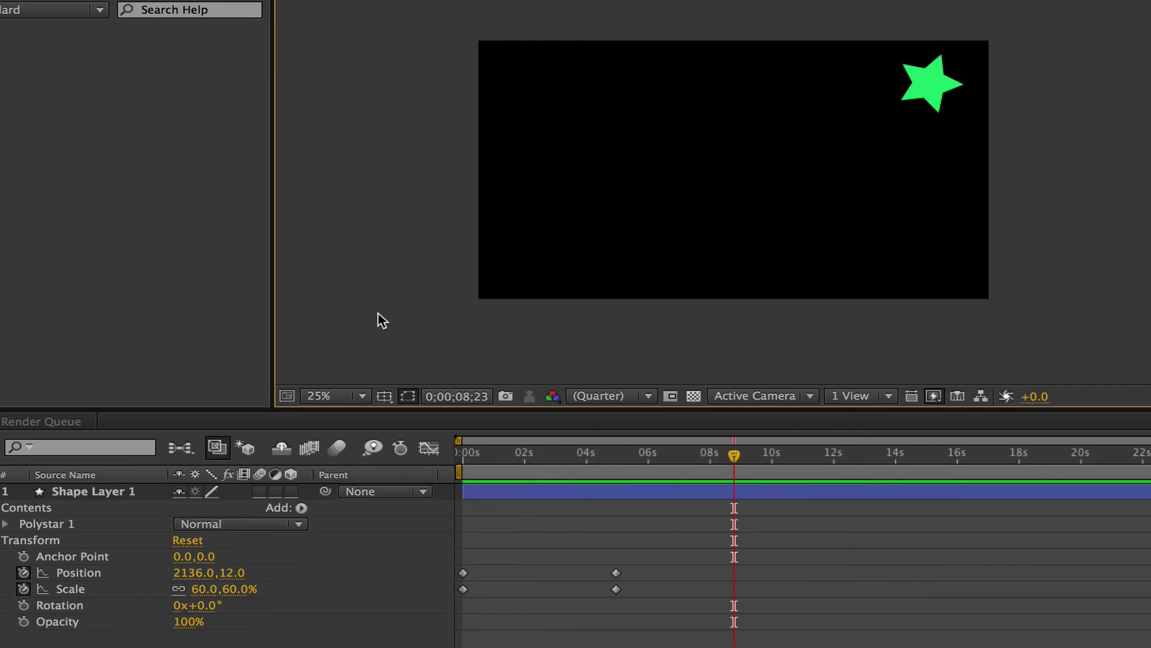
{"action": "left_click_drag", "start_coordinate": [733, 457], "coordinate": [414, 478]}
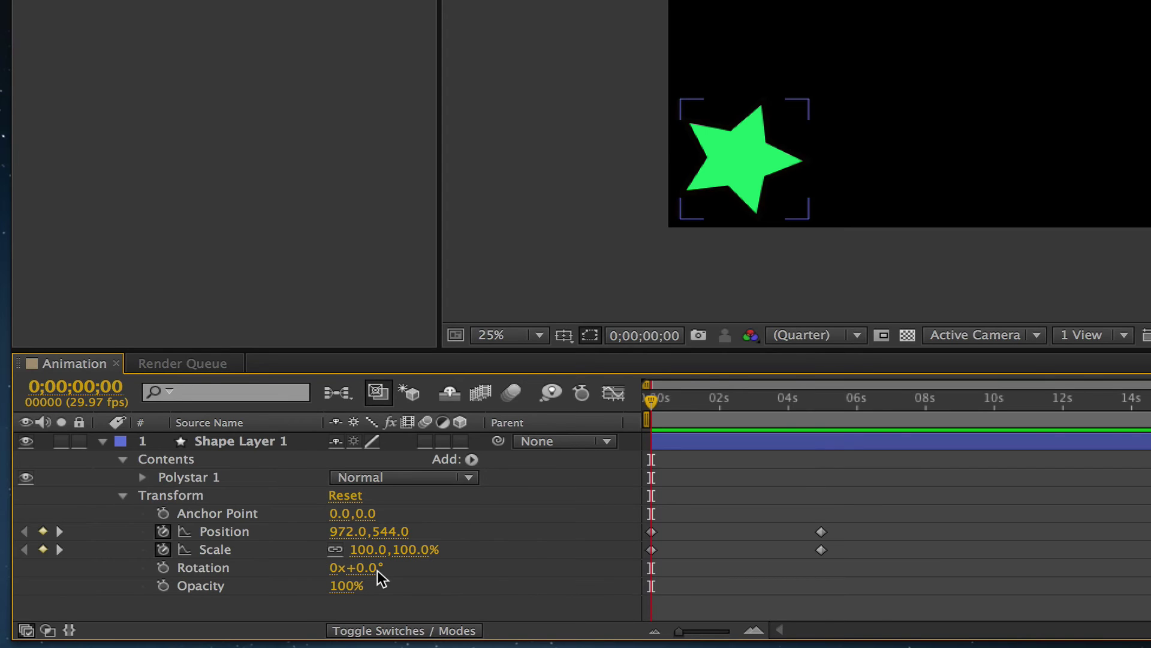
{"action": "left_click", "coordinate": [334, 567]}
{"action": "key", "text": "Return"}
{"action": "left_click", "coordinate": [325, 599]}
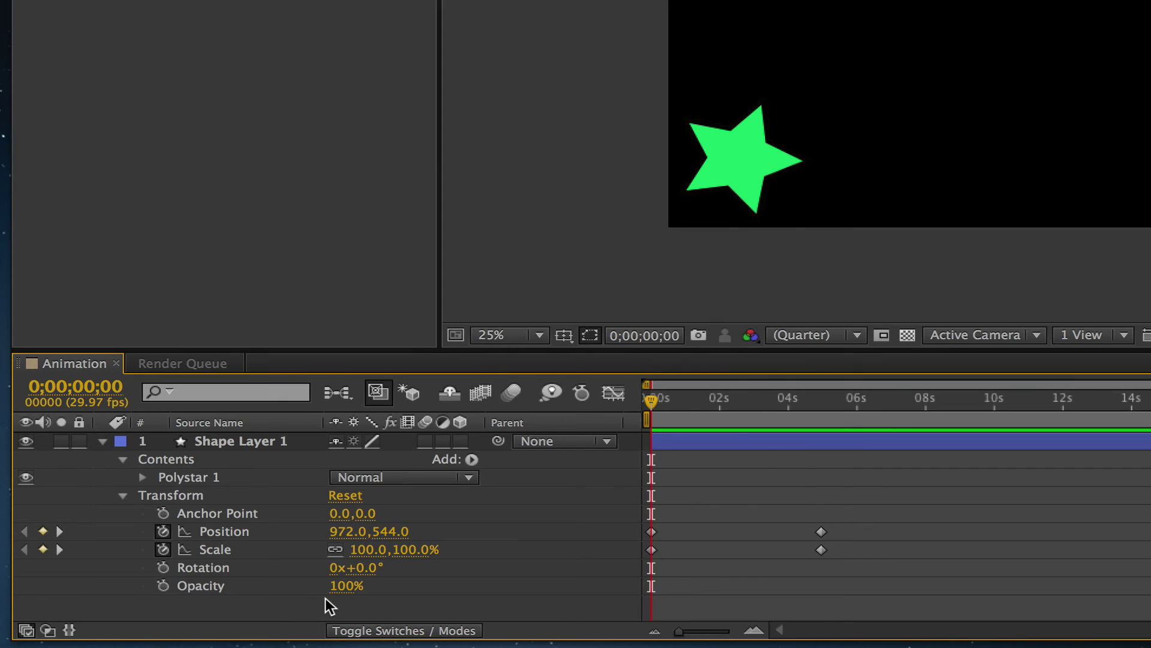